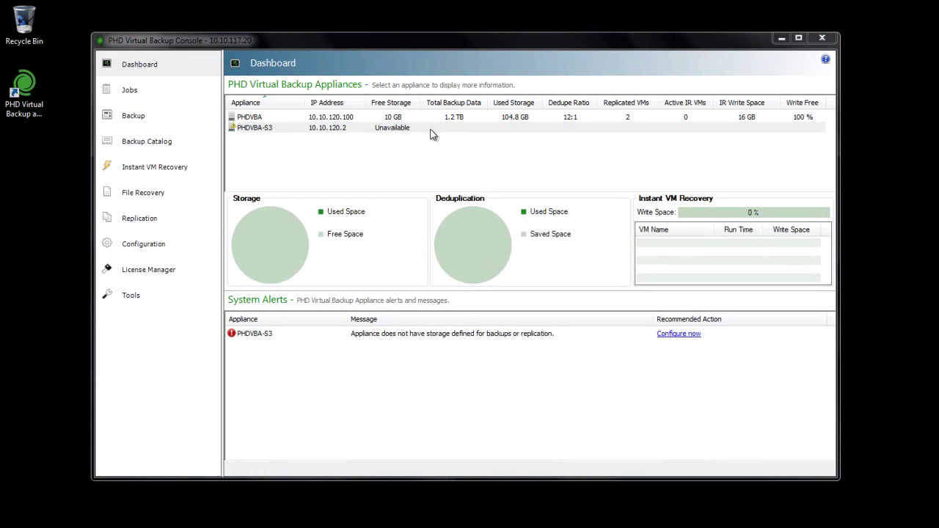
Step: Open the configuration of the PHDVBA-S3 backup appliance
{"action": "left_click", "coordinate": [432, 129]}
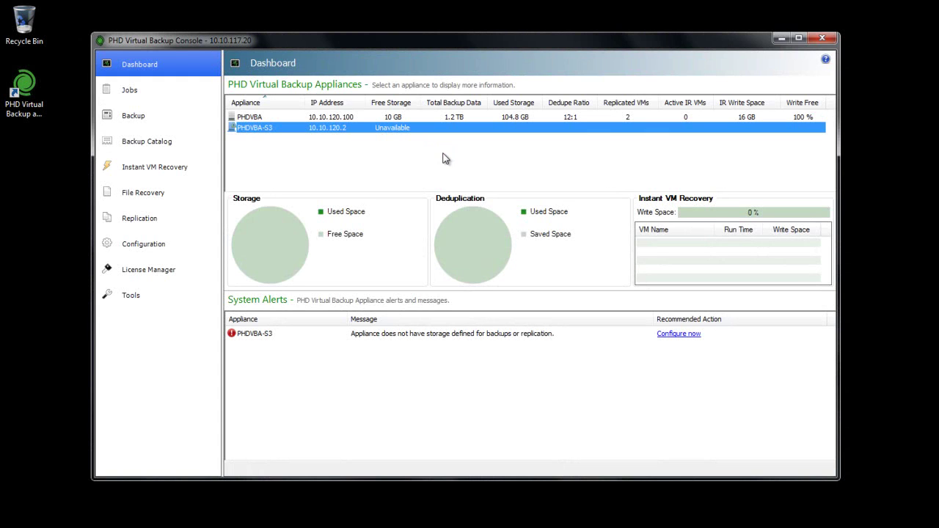
{"action": "left_click", "coordinate": [165, 245]}
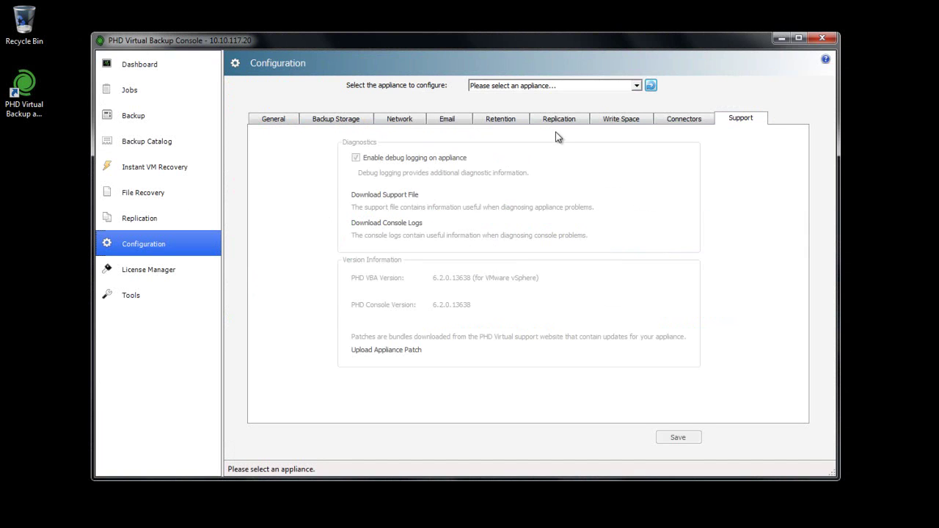
{"action": "left_click", "coordinate": [637, 85]}
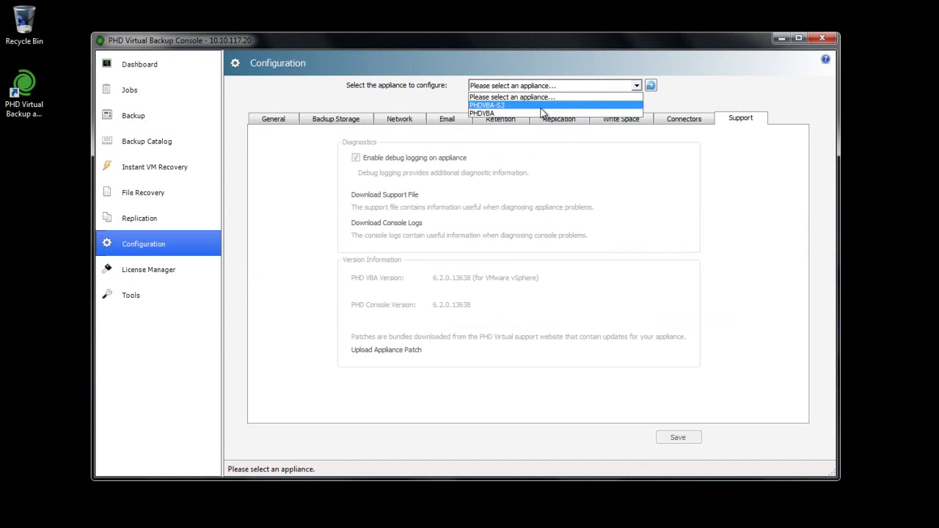
{"action": "left_click", "coordinate": [504, 105]}
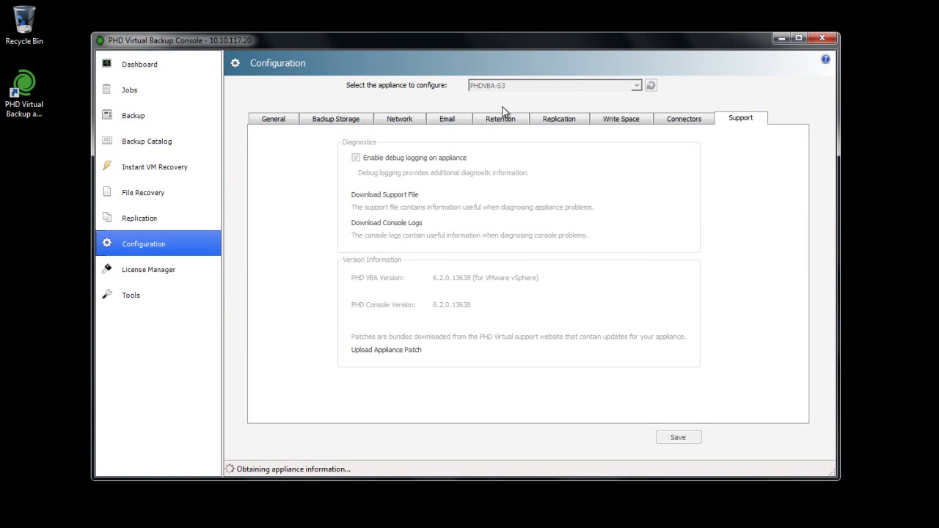
Step: Set the appliance's backup storage type to Cloud: Amazon S3 and open its unconfigured Write Space settings
{"action": "left_click", "coordinate": [361, 123]}
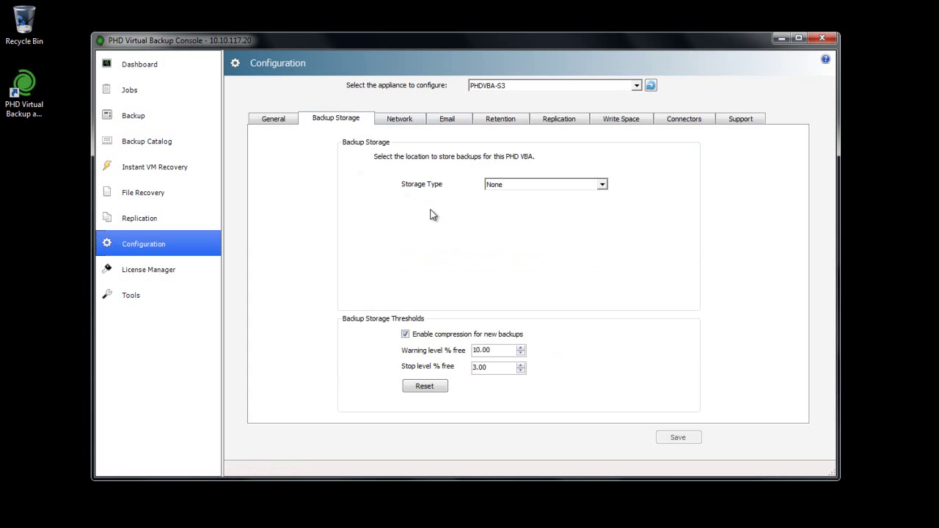
{"action": "left_click", "coordinate": [601, 185]}
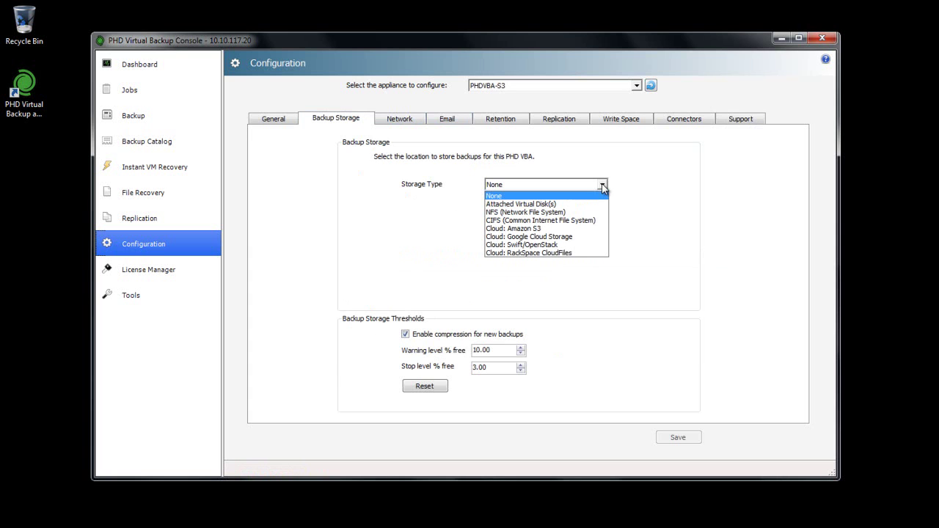
{"action": "left_click", "coordinate": [586, 229]}
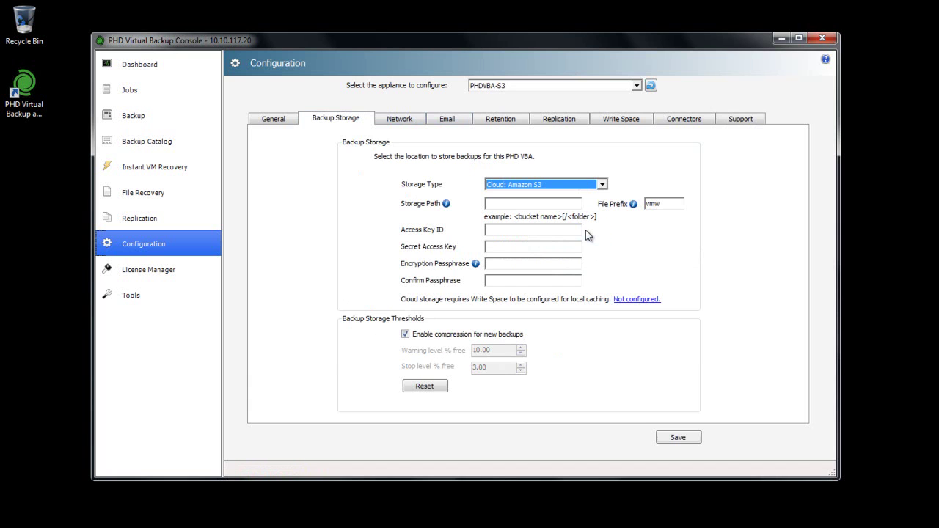
{"action": "left_click", "coordinate": [643, 301]}
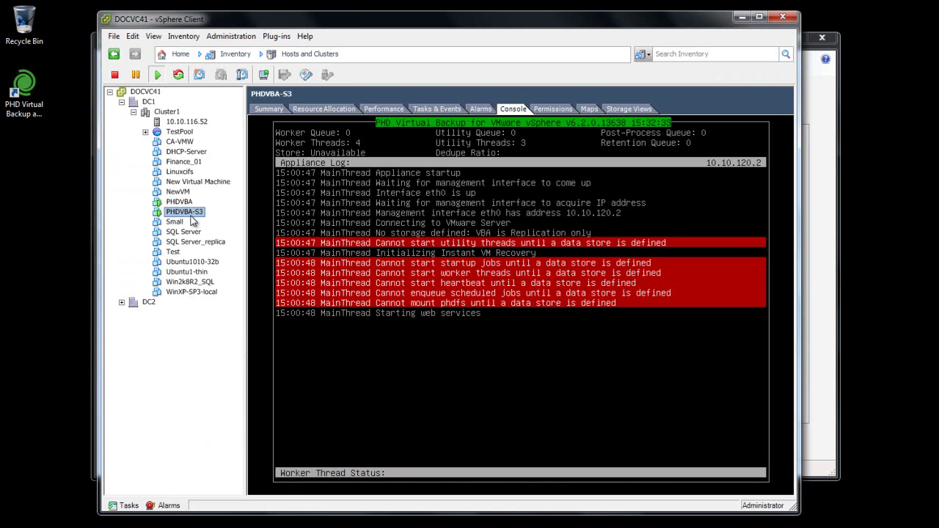
Step: In vSphere Client, add a new 16 GB thin-provisioned hard disk to PHDVBA-S3 on datastore qastore1-nfs1, SCSI (0:1), independent persistent mode
{"action": "right_click", "coordinate": [191, 220]}
{"action": "left_click", "coordinate": [248, 276]}
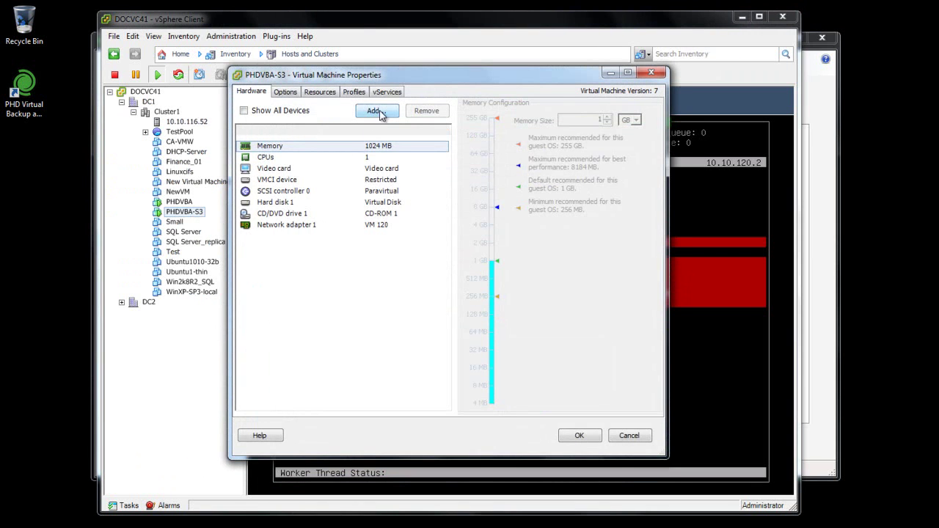
{"action": "left_click", "coordinate": [376, 111]}
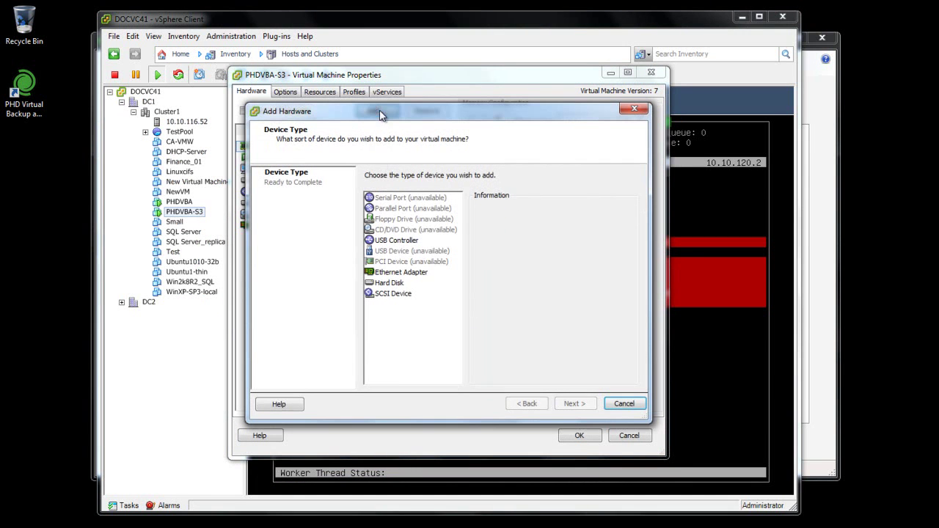
{"action": "left_click", "coordinate": [389, 284]}
{"action": "left_click", "coordinate": [569, 405]}
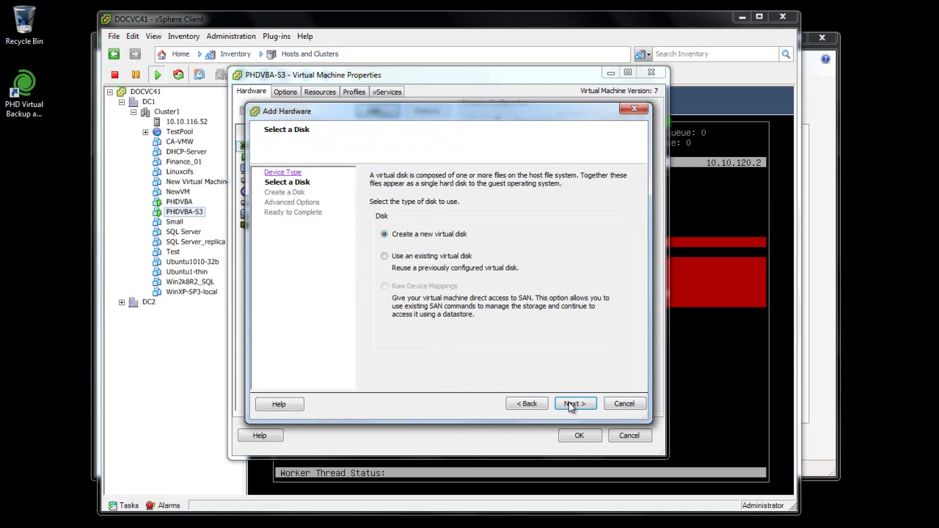
{"action": "left_click", "coordinate": [570, 404]}
{"action": "left_click", "coordinate": [570, 404]}
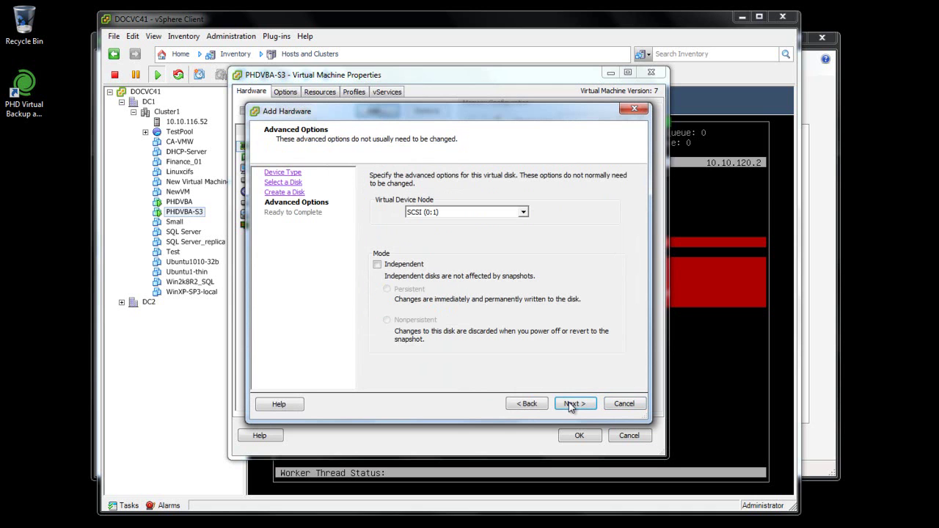
{"action": "left_click", "coordinate": [406, 264]}
{"action": "left_click", "coordinate": [587, 405]}
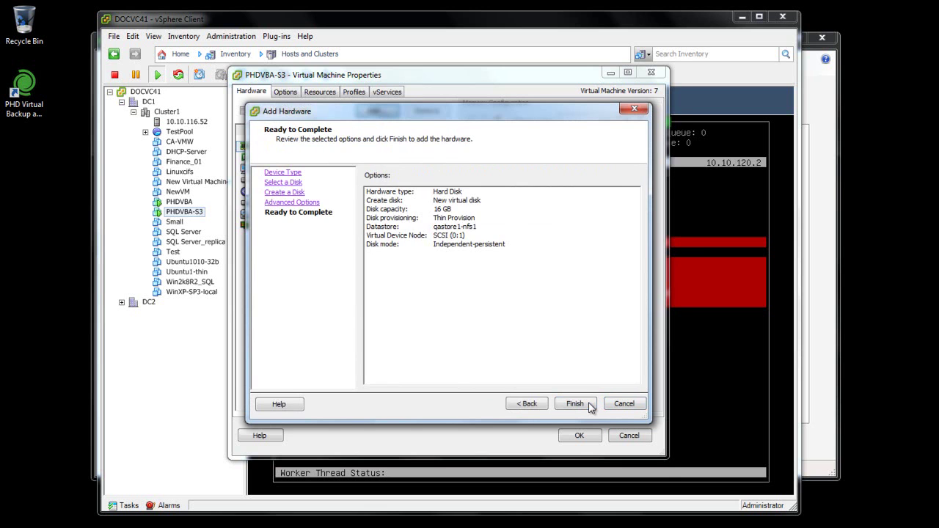
{"action": "left_click", "coordinate": [588, 405]}
{"action": "left_click", "coordinate": [579, 437]}
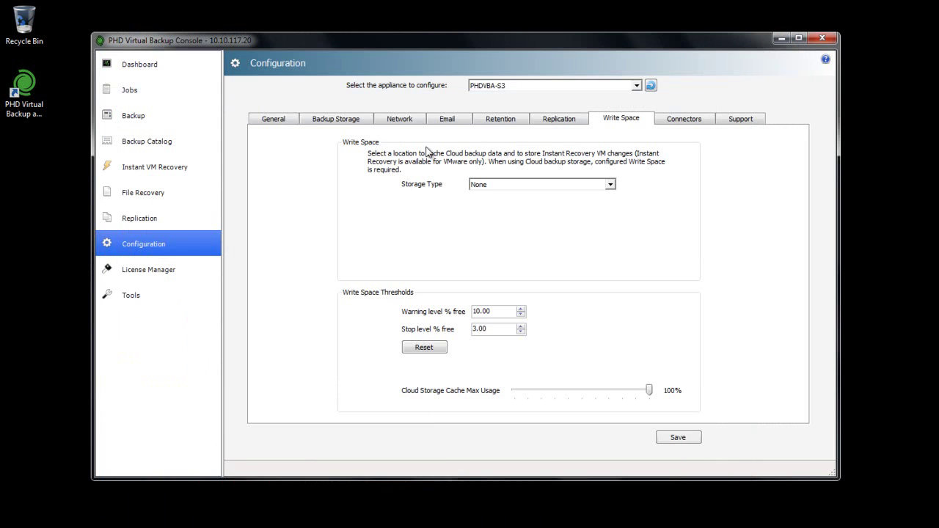
Step: In PHD Virtual Backup Console, set Write Space to Attached Virtual Disk(s) and assign the available 16 GB disk /dev/sdb to it
{"action": "left_click", "coordinate": [611, 187]}
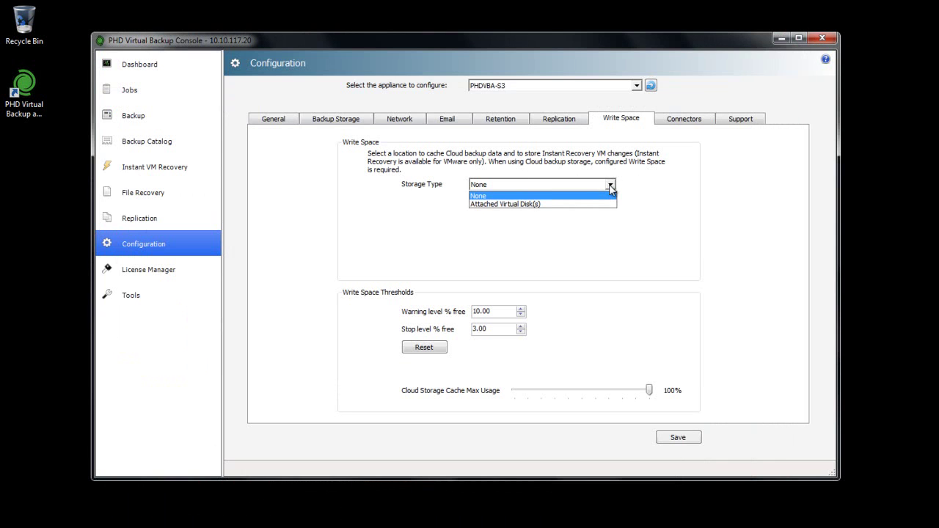
{"action": "left_click", "coordinate": [531, 202]}
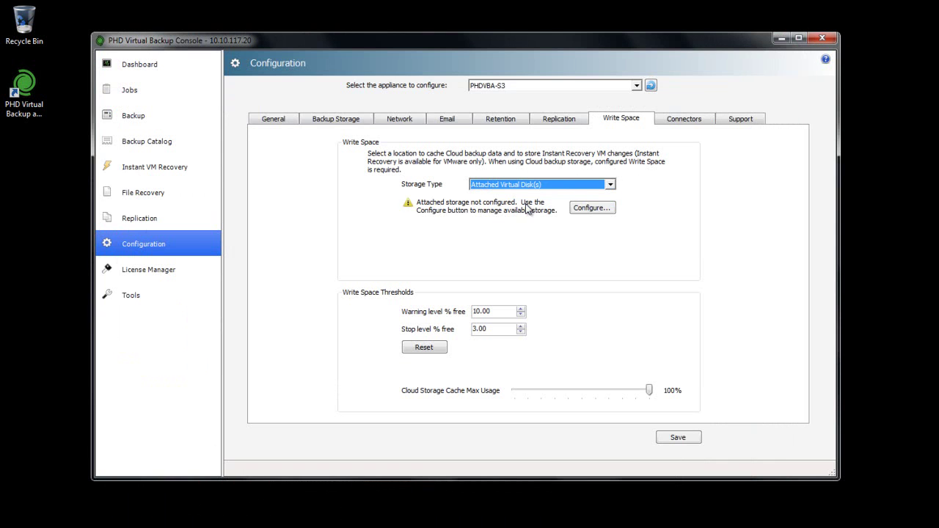
{"action": "left_click", "coordinate": [607, 210]}
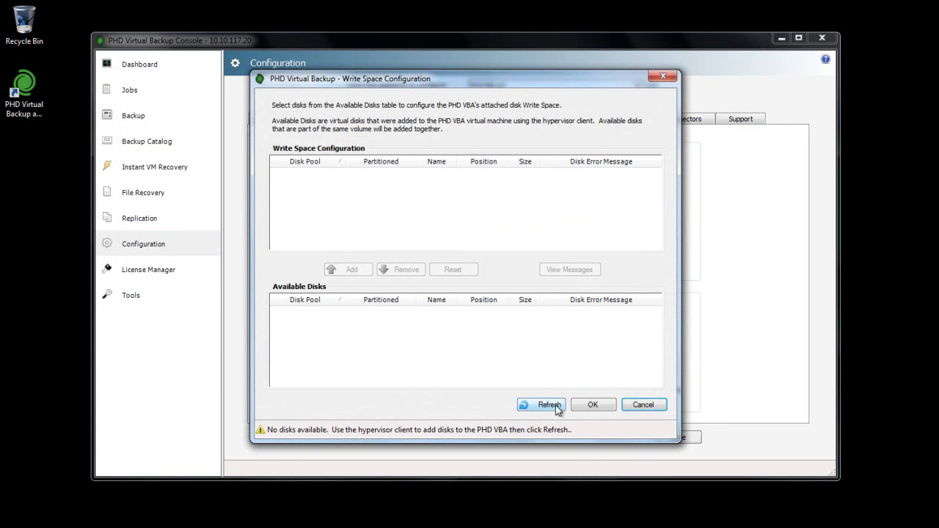
{"action": "left_click", "coordinate": [549, 405]}
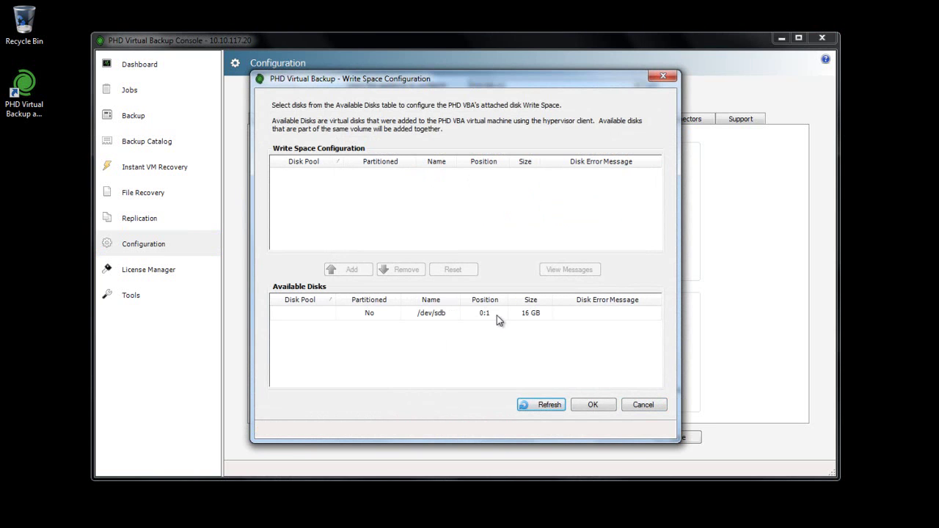
{"action": "left_click", "coordinate": [497, 316]}
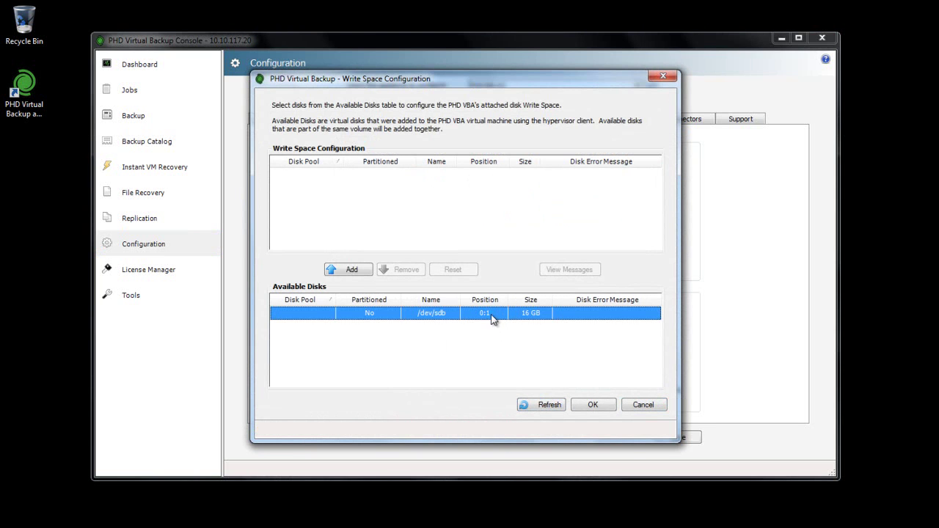
{"action": "left_click", "coordinate": [350, 270]}
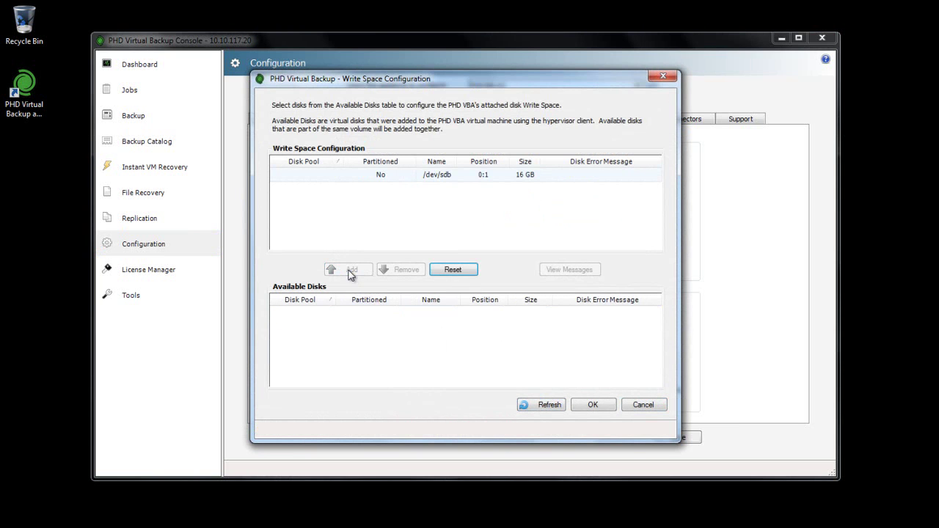
{"action": "left_click", "coordinate": [593, 404]}
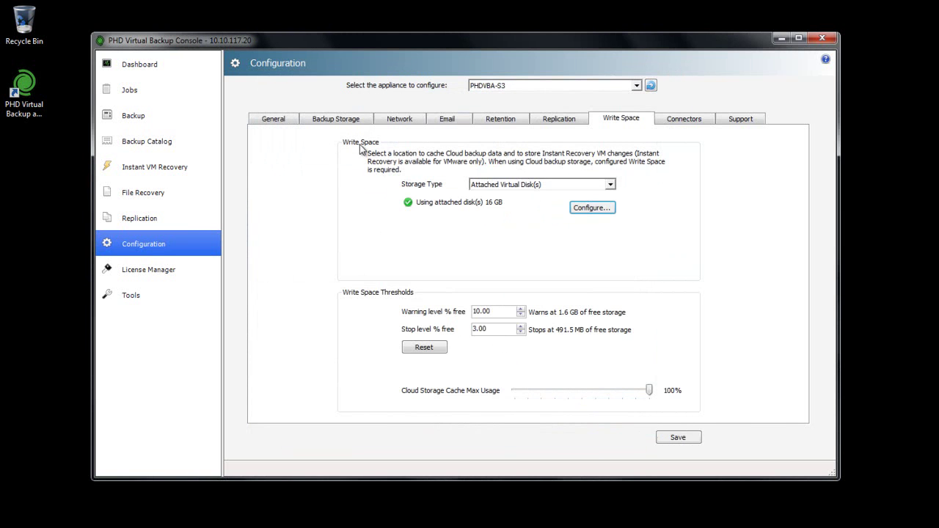
Step: Set the Amazon S3 backup storage path to phdvb/demo/backup and the file prefix to bds
{"action": "left_click", "coordinate": [355, 123]}
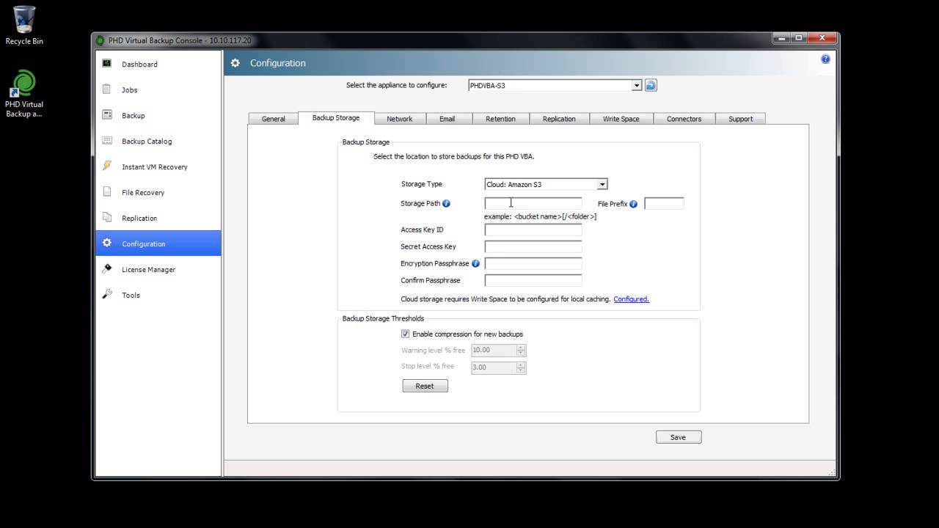
{"action": "type", "text": "phdvb/demo/backup"}
{"action": "left_click", "coordinate": [668, 205]}
{"action": "type", "text": "bds"}
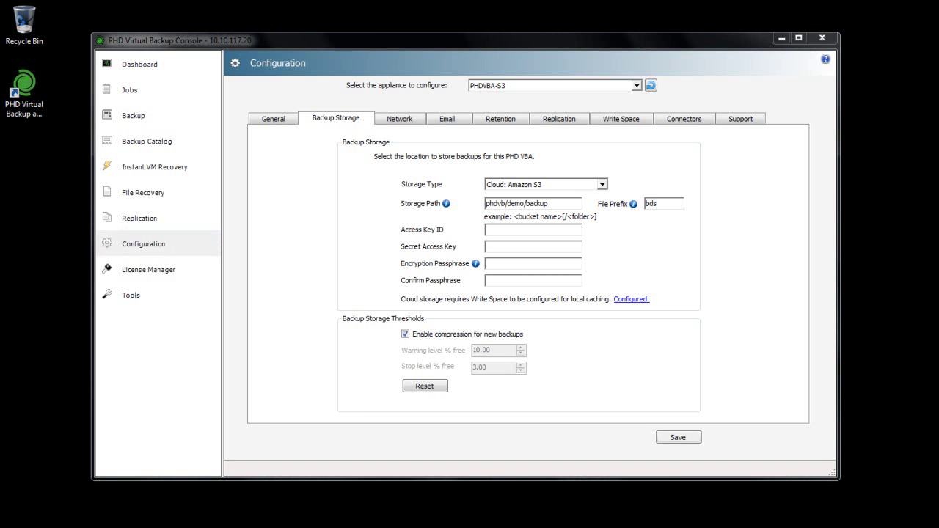
Step: Fill in the Amazon S3 access key ID and secret access key for the backup storage
{"action": "left_click", "coordinate": [516, 231]}
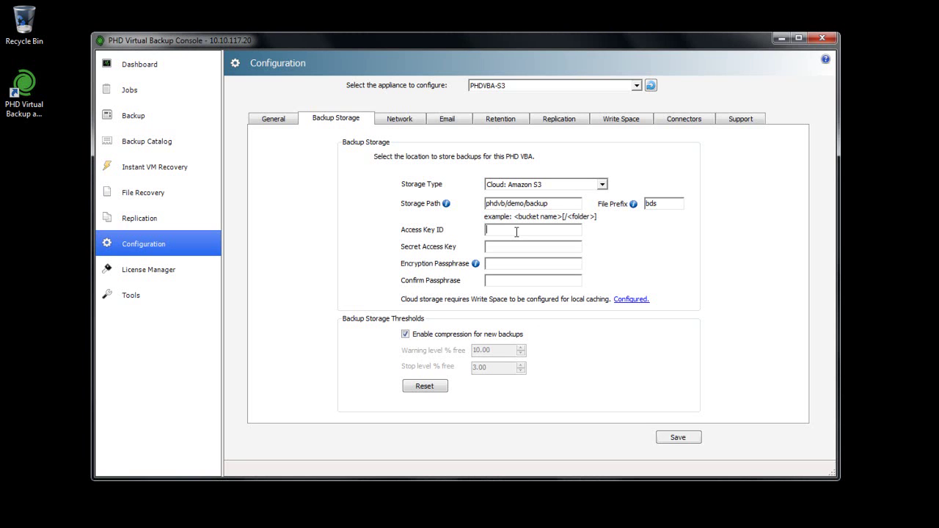
{"action": "key", "text": "ctrl+v"}
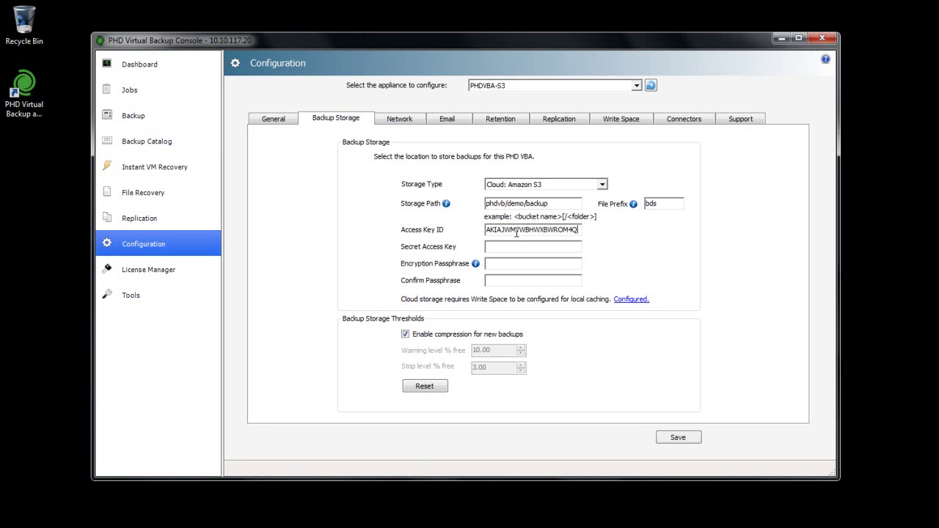
{"action": "left_click", "coordinate": [510, 247]}
{"action": "key", "text": "ctrl+v"}
Step: Enter and confirm the encryption passphrase, and save the configuration with an immediate appliance restart
{"action": "left_click", "coordinate": [570, 266]}
{"action": "type", "text": "********"}
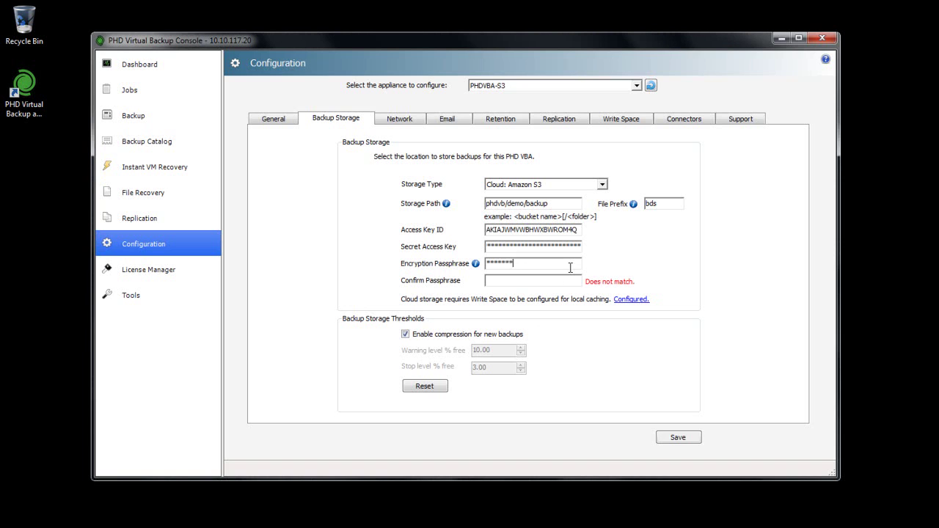
{"action": "key", "text": "Tab"}
{"action": "type", "text": "********"}
{"action": "left_click", "coordinate": [680, 438]}
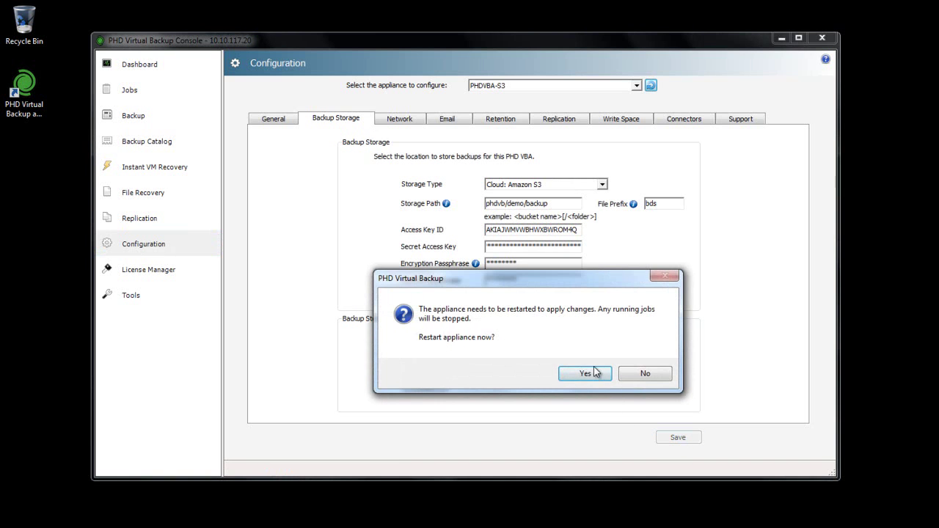
{"action": "left_click", "coordinate": [595, 373]}
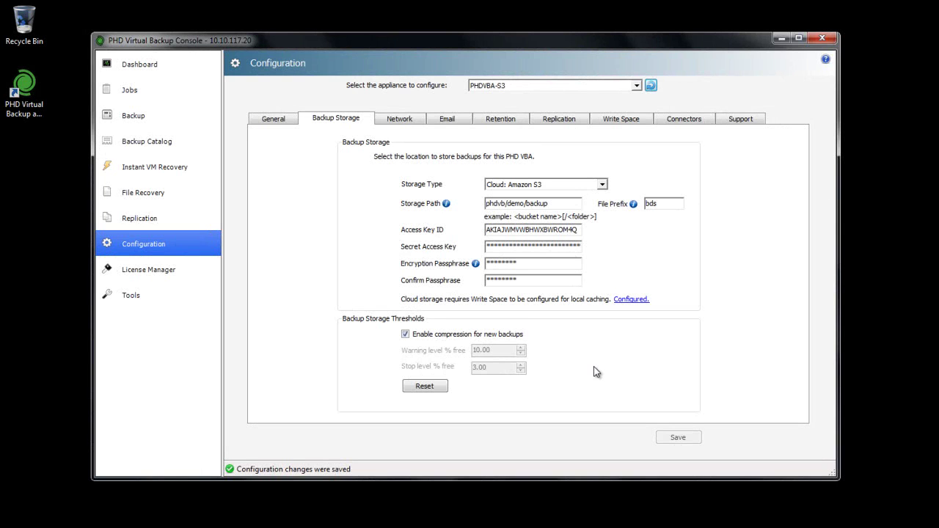
Step: Upload the appliance patch file PHD Virtual-Cloud.phd from the Downloads folder and restart the appliance to apply it
{"action": "left_click", "coordinate": [757, 123]}
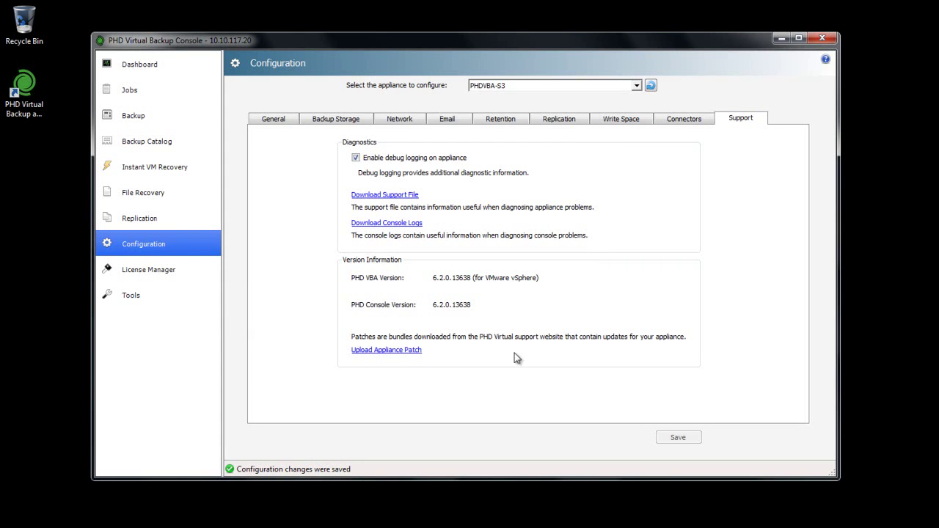
{"action": "left_click", "coordinate": [411, 352]}
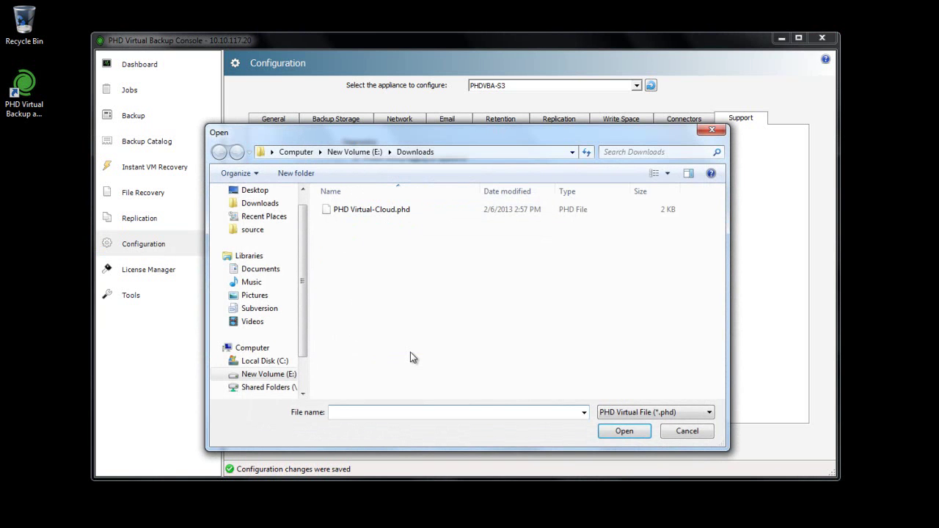
{"action": "double_click", "coordinate": [402, 211]}
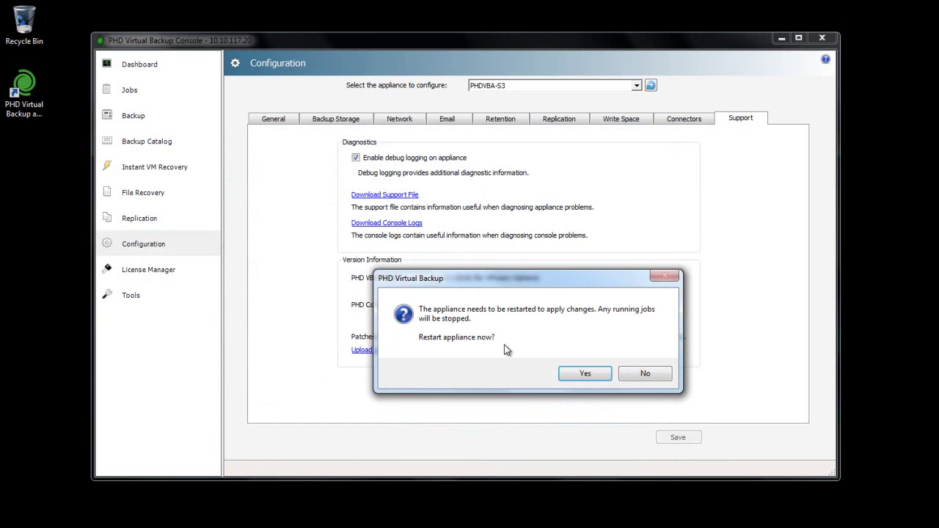
{"action": "left_click", "coordinate": [603, 378]}
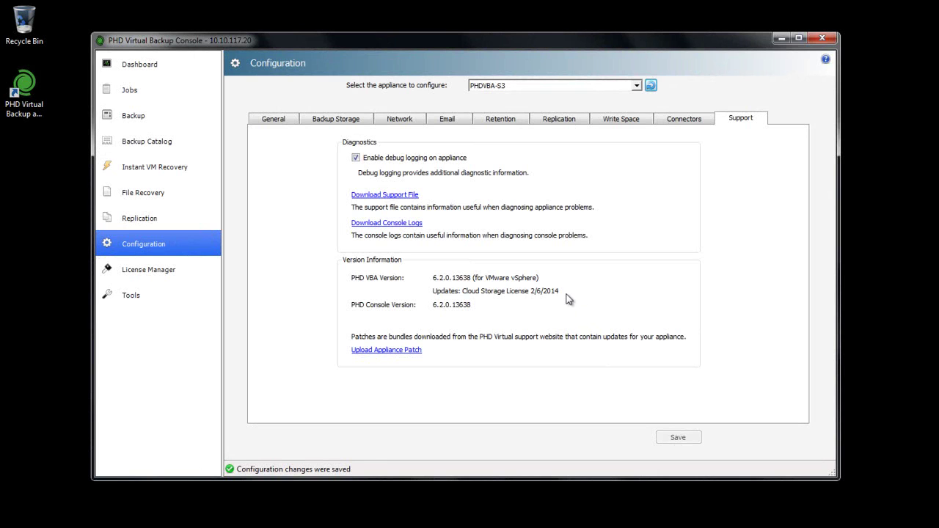
Step: Review the saved backup storage settings and the PHDVBA-S3 storage status on the dashboard
{"action": "left_click", "coordinate": [370, 121]}
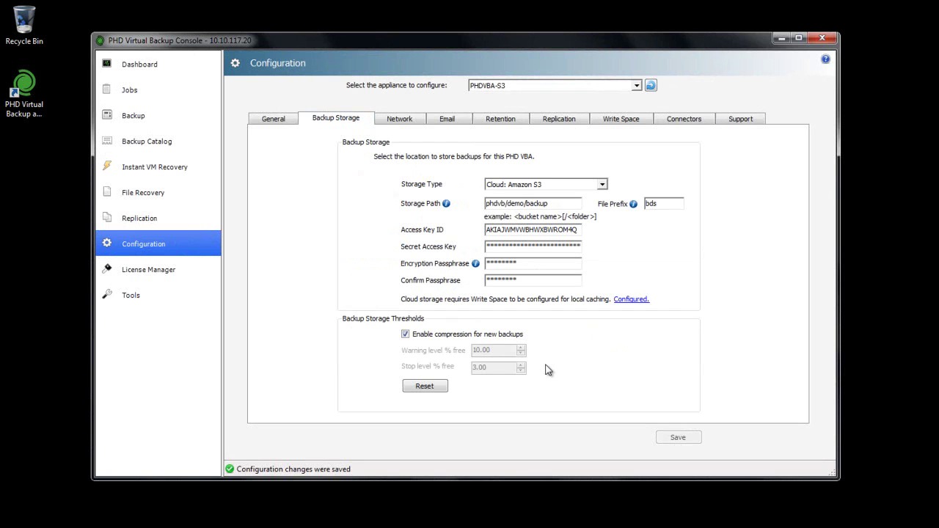
{"action": "left_click", "coordinate": [158, 64]}
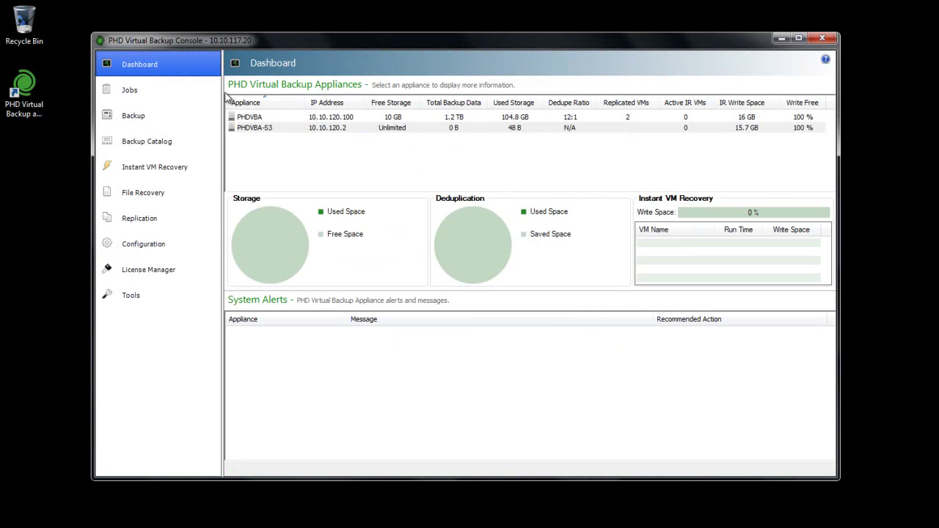
{"action": "left_click", "coordinate": [332, 129]}
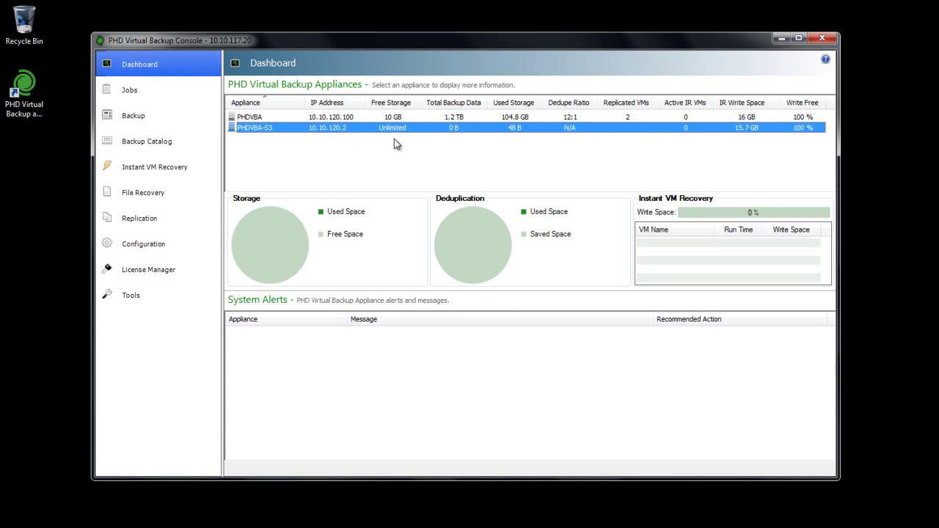